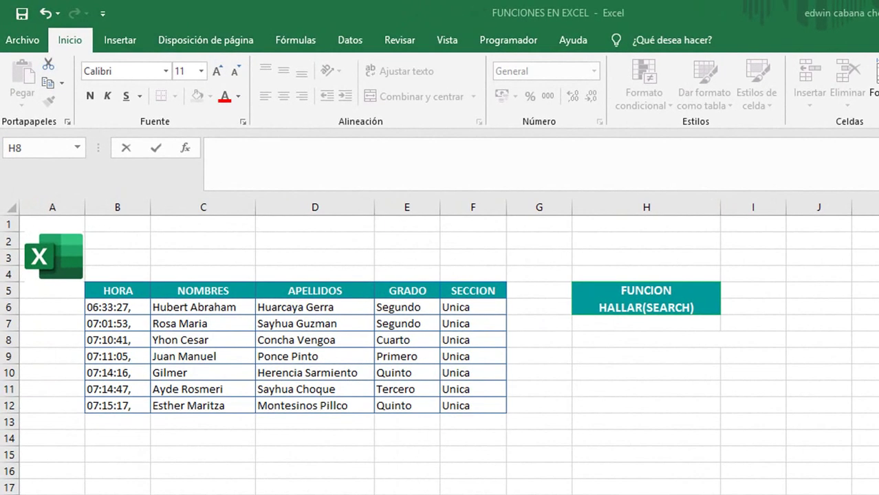
Select cell H8 under the FUNCION HALLAR(SEARCH) heading to start a formula
left_click(646, 340)
type("=")
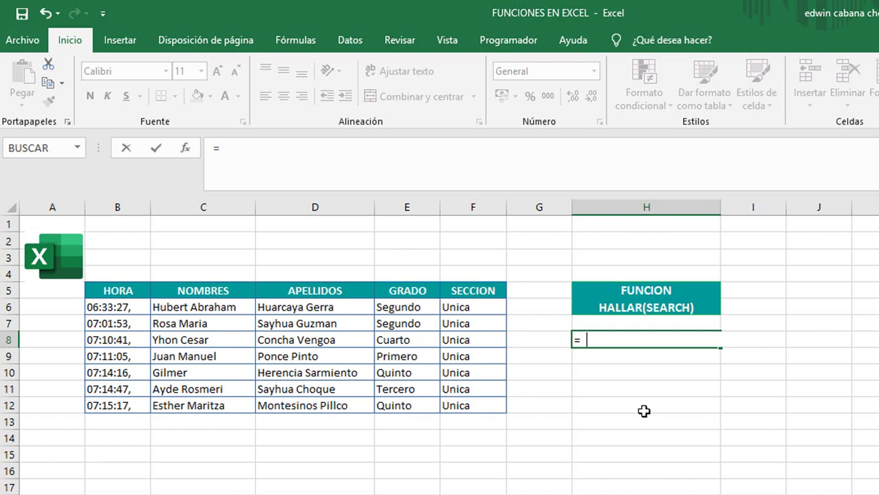
Enter =HALLAR("a";F8;1) in H8 so it returns 5
type("ha")
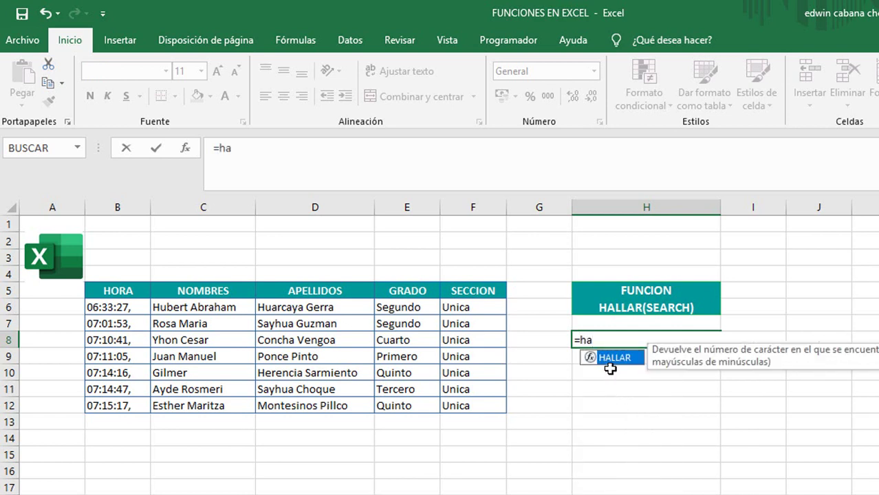
double_click(614, 359)
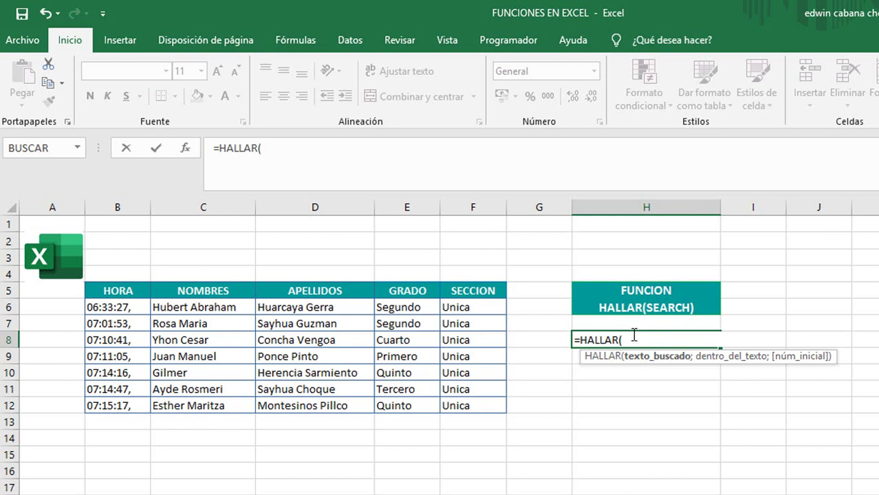
type("\"")
type("a\"")
type(";")
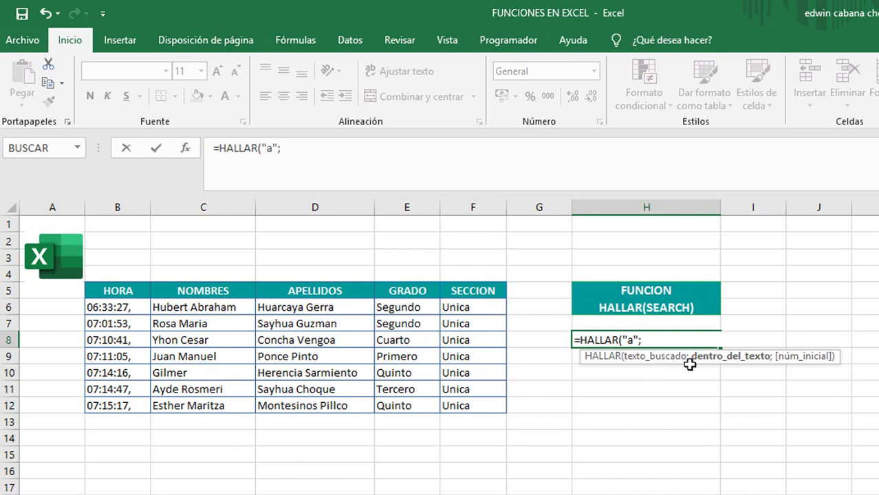
left_click(453, 340)
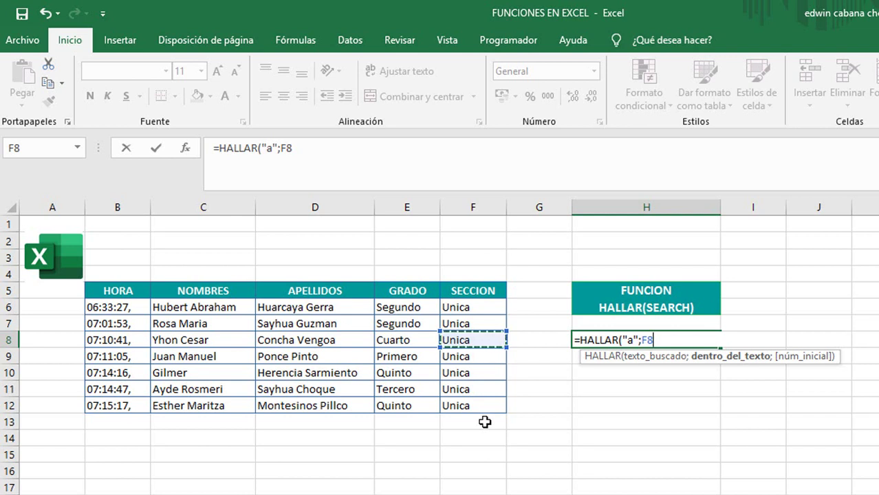
type(";")
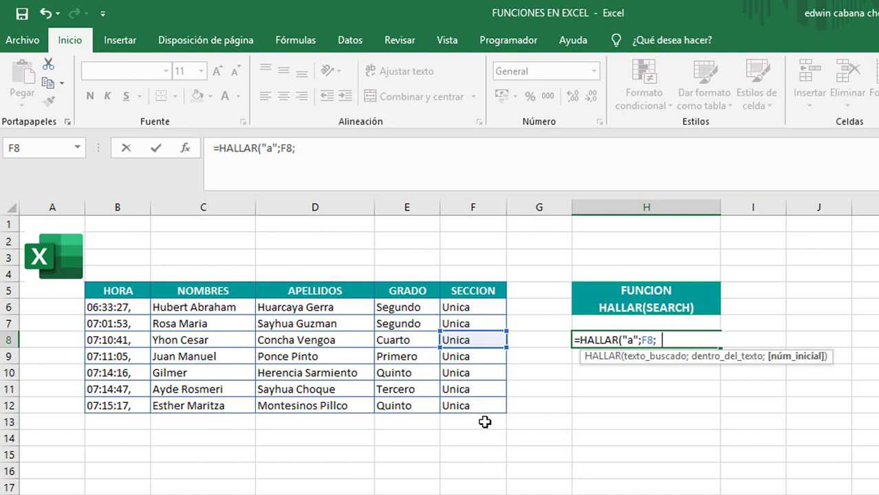
type("1")
type(")")
key("Return")
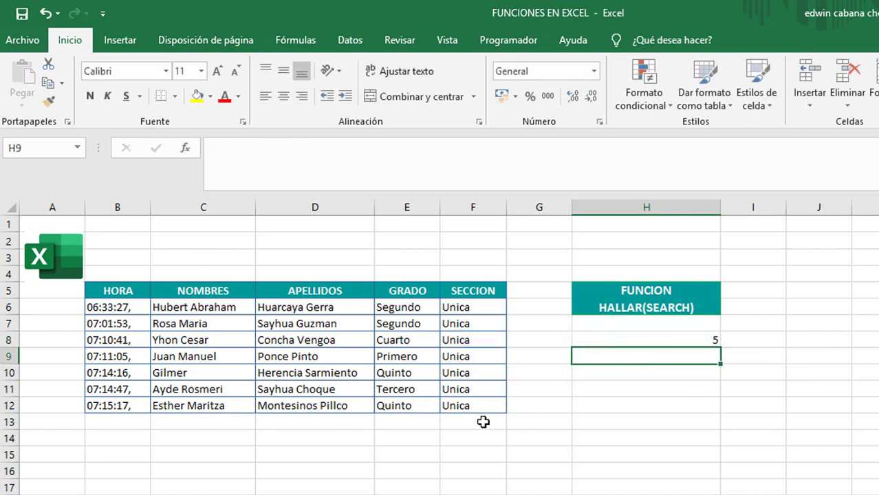
left_click(654, 341)
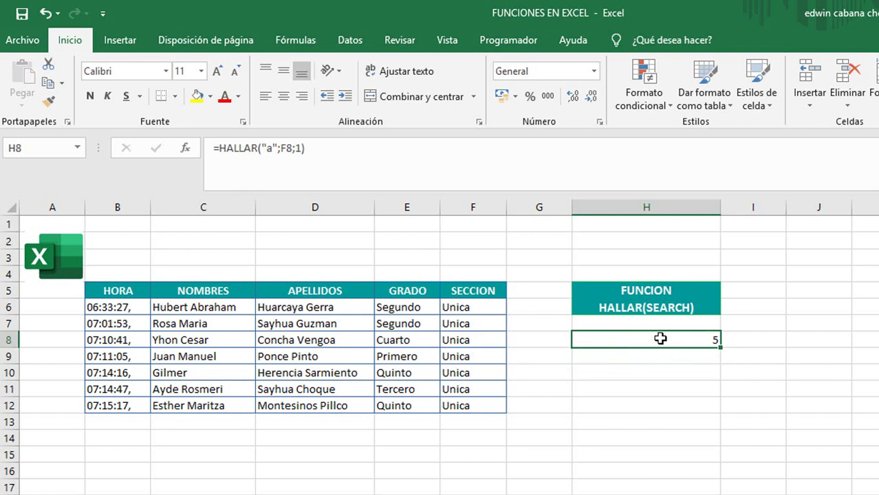
double_click(661, 339)
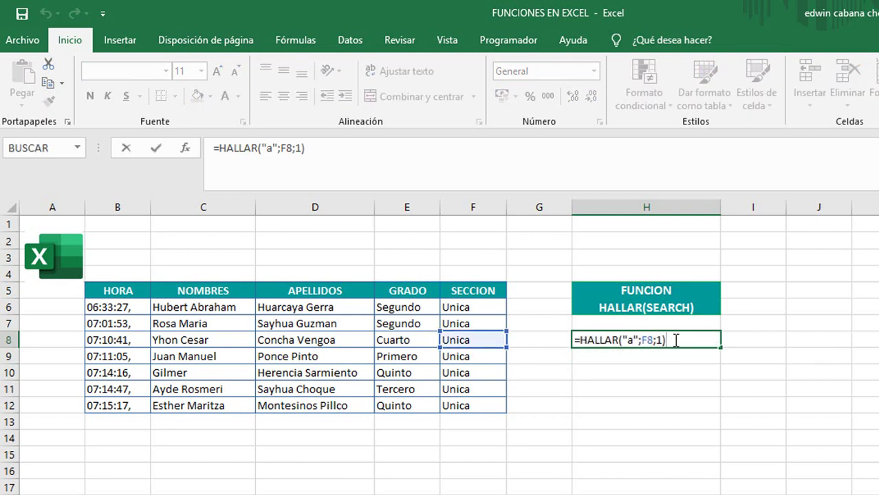
key("Return")
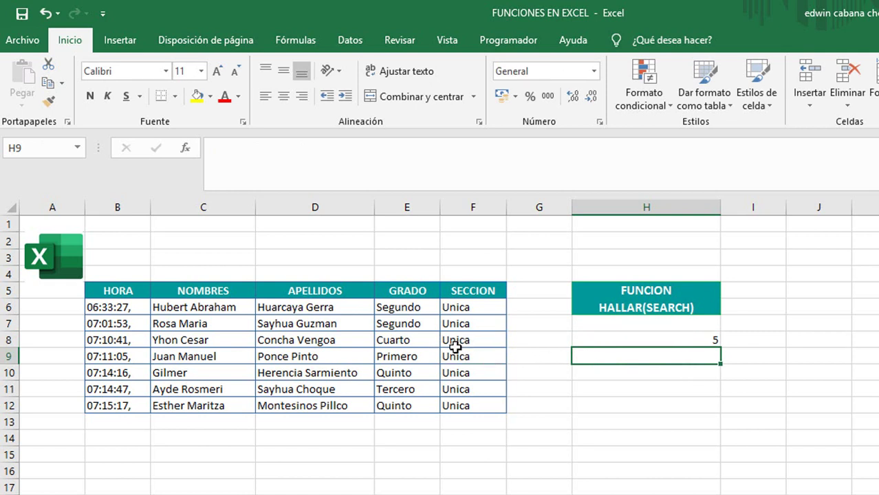
left_click(486, 342)
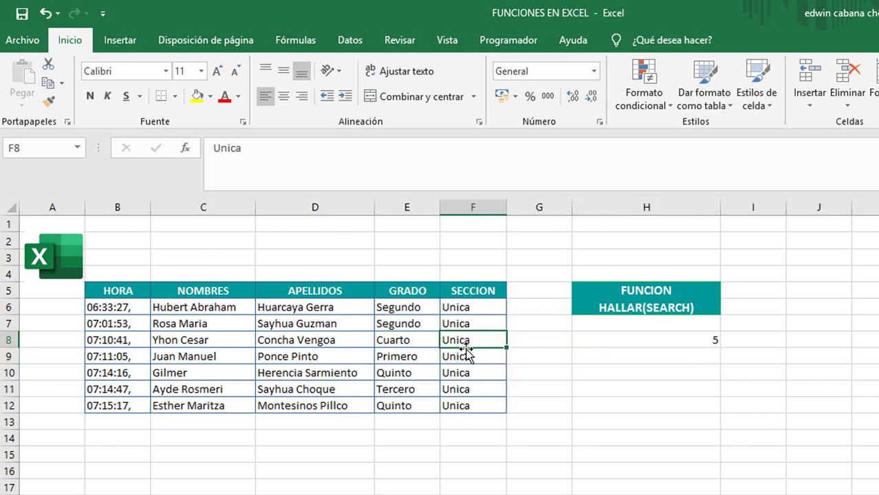
left_click(706, 339)
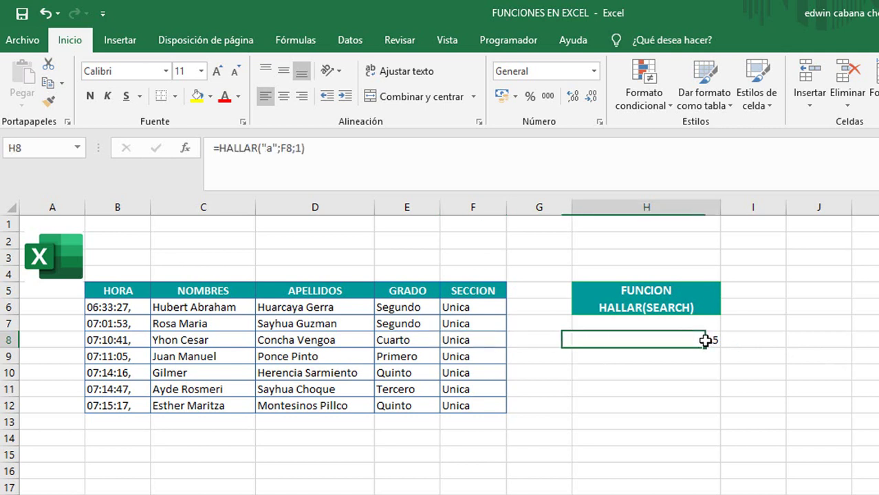
left_click(688, 357)
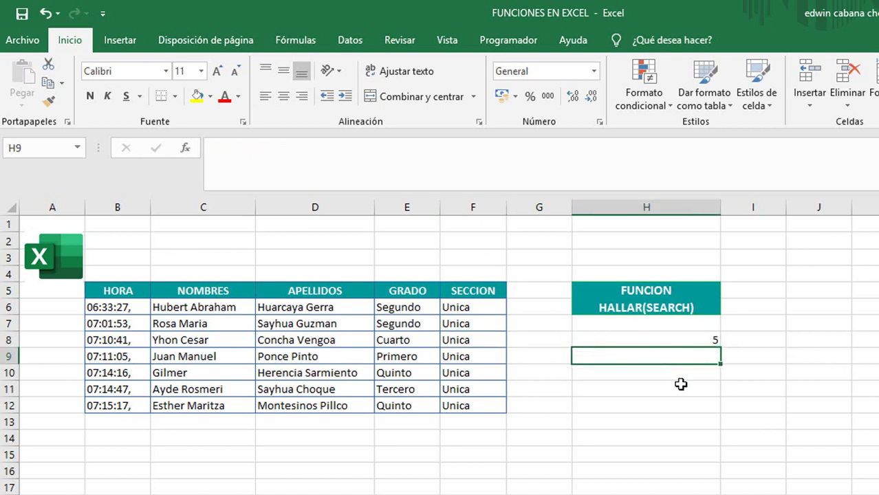
Enter =HALLAR("imero";E9;1) in H9, returning 3
type("=")
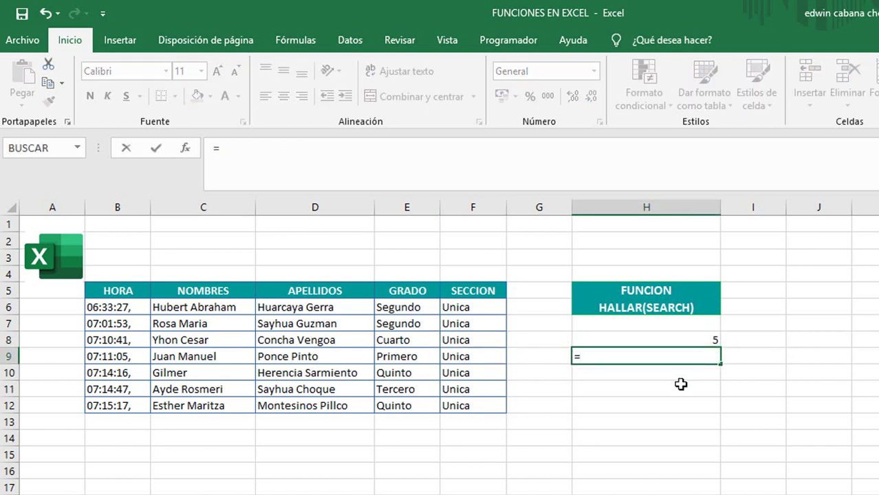
type("hal")
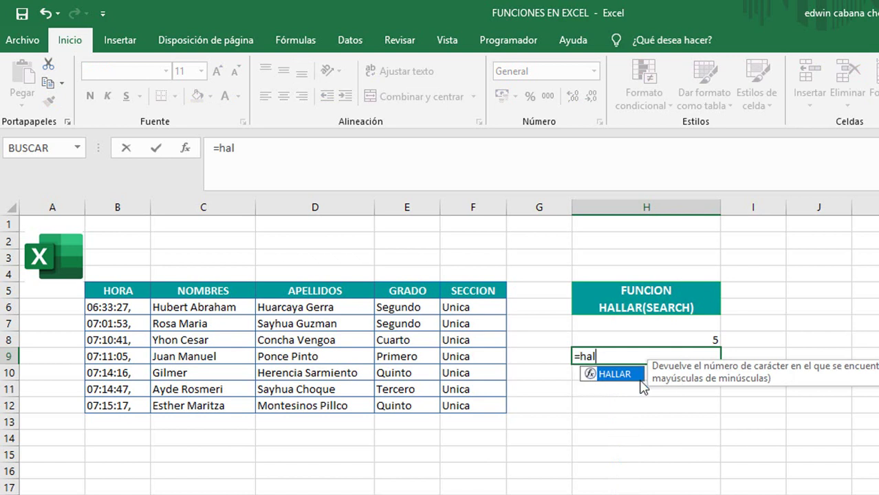
double_click(626, 377)
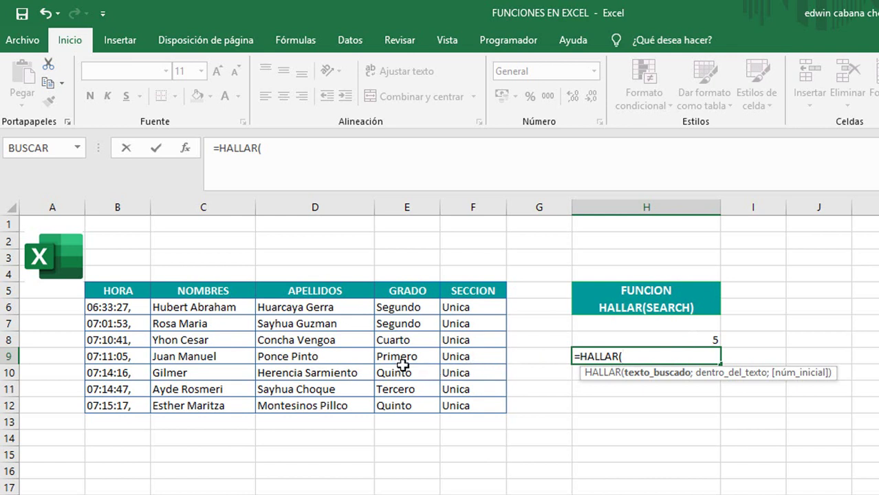
type("\"")
type("imero")
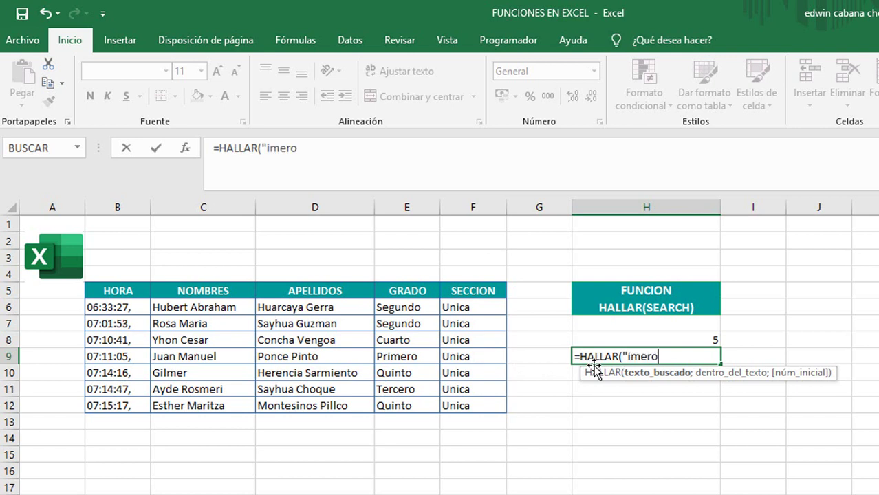
type("\"")
type(";")
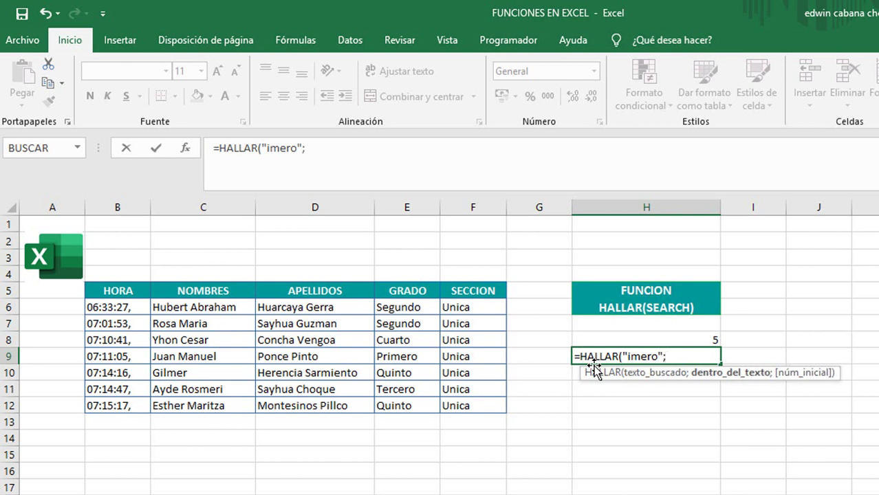
left_click(406, 357)
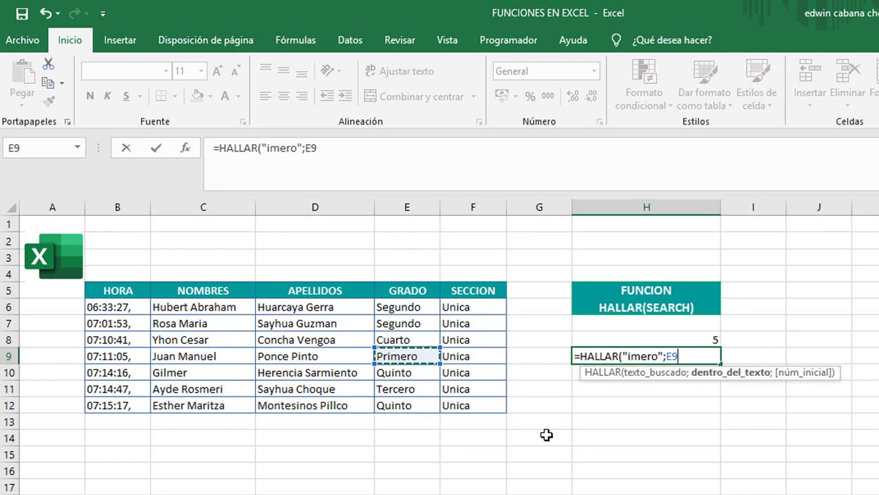
type(";")
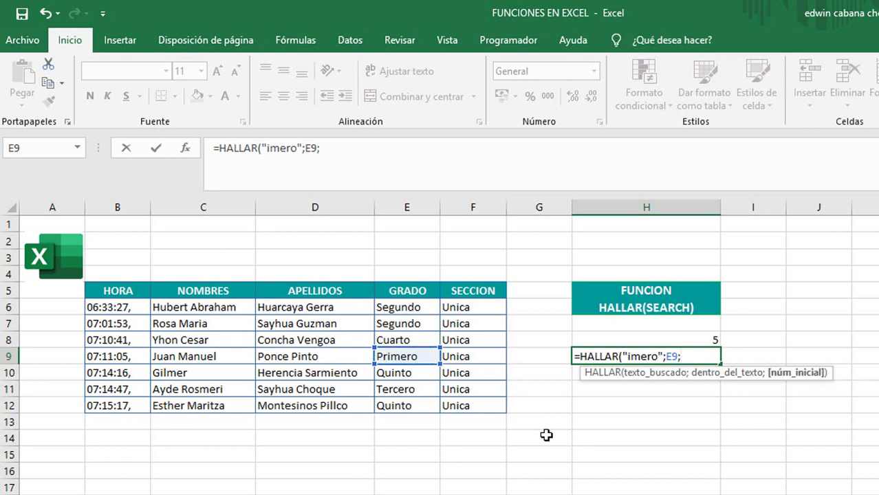
type("1")
type(")")
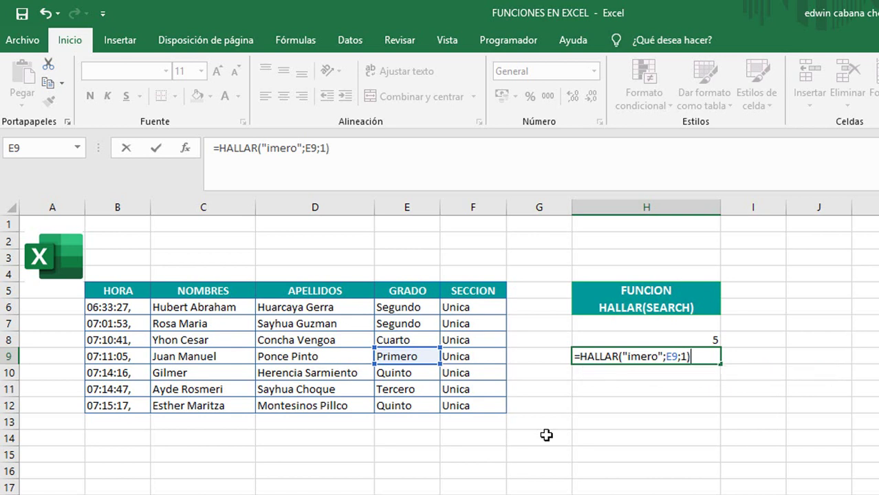
key("Return")
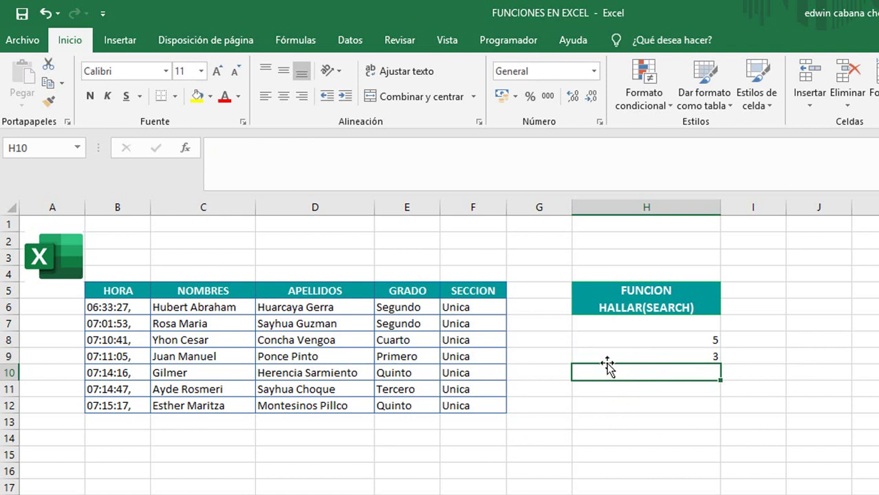
double_click(621, 357)
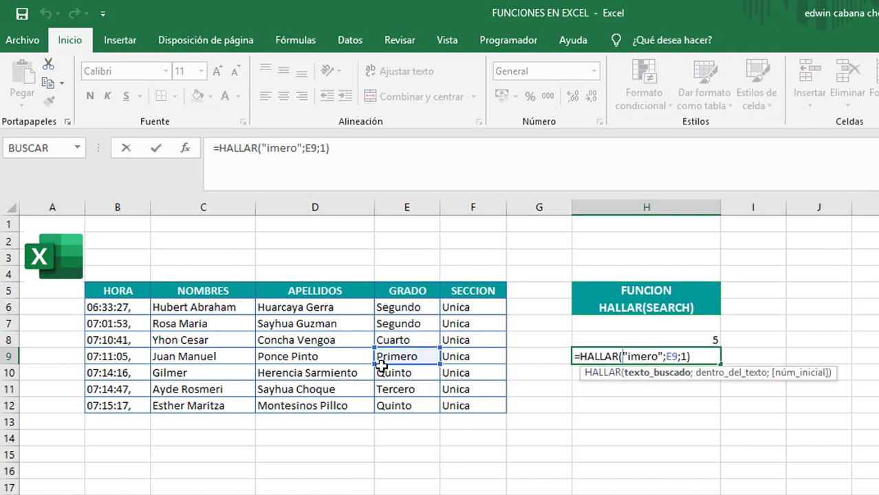
left_click_drag(382, 366, 380, 365)
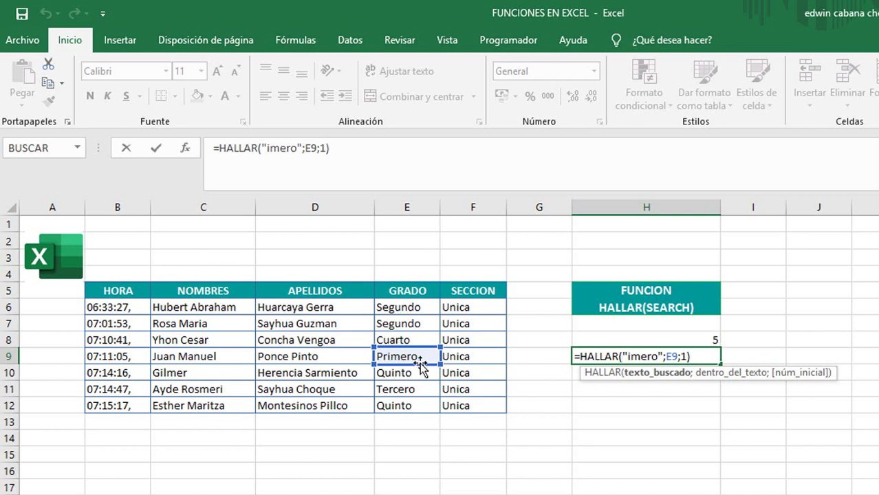
left_click(701, 356)
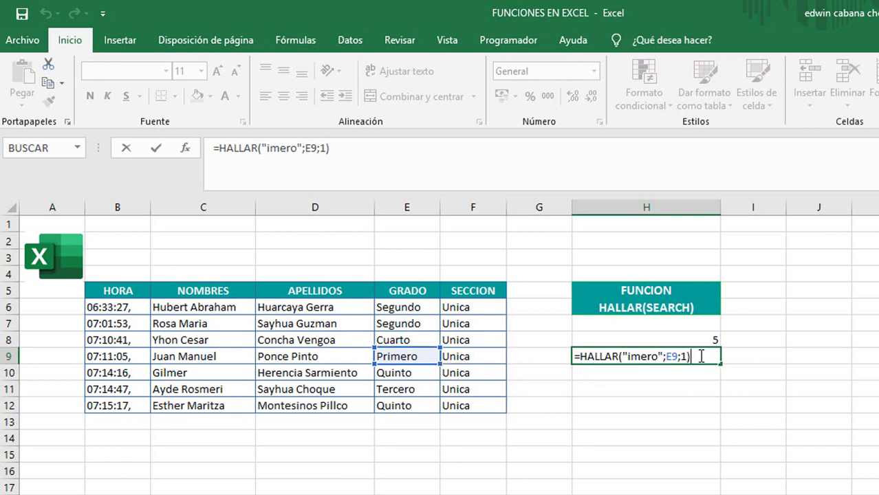
key("Return")
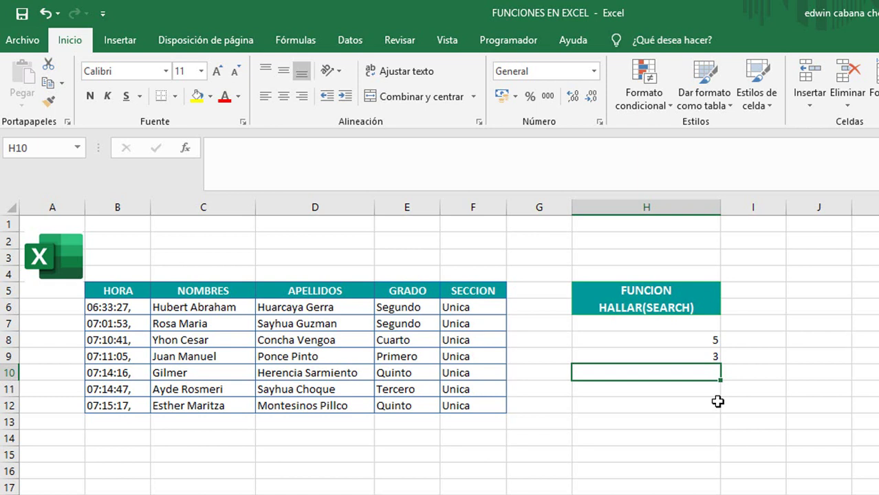
Start a HALLAR formula in H10 with "ola" as the search text
type("=")
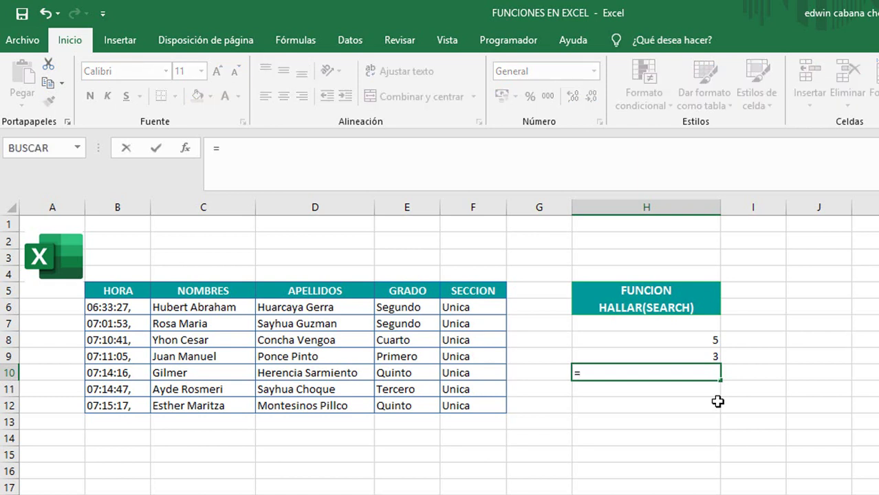
type("ha")
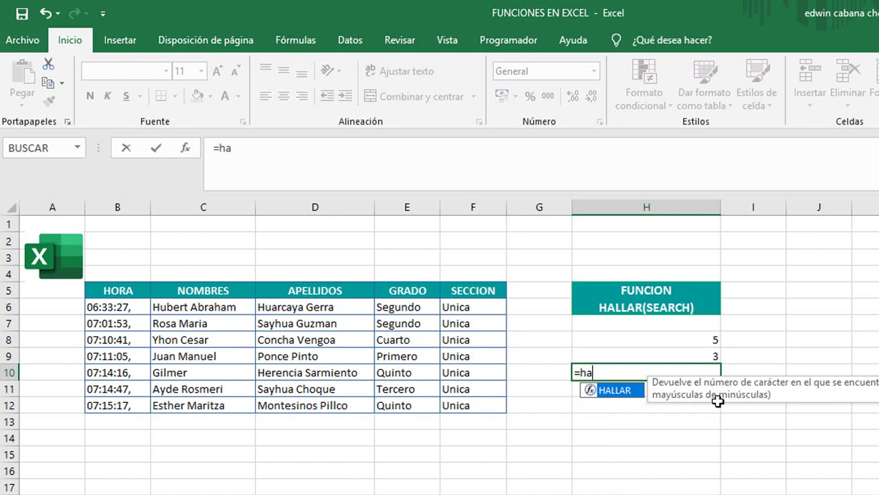
double_click(613, 390)
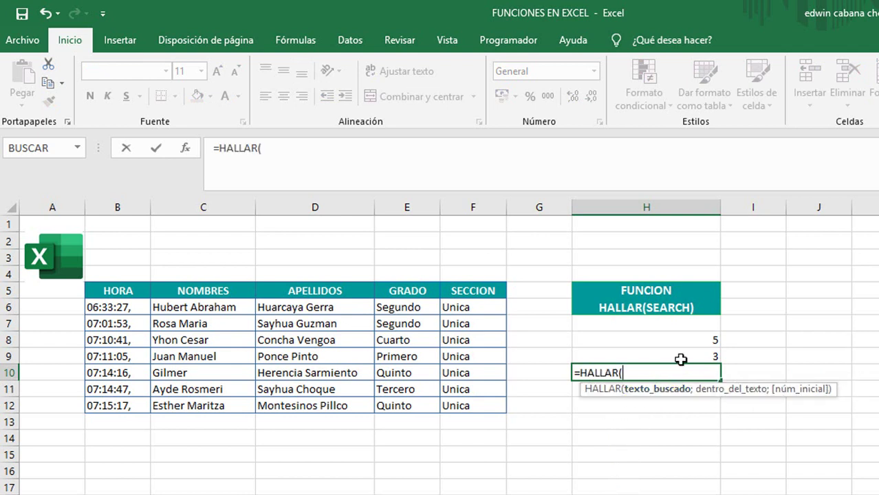
type("\"\"")
left_click(628, 372)
type("hol")
type("a")
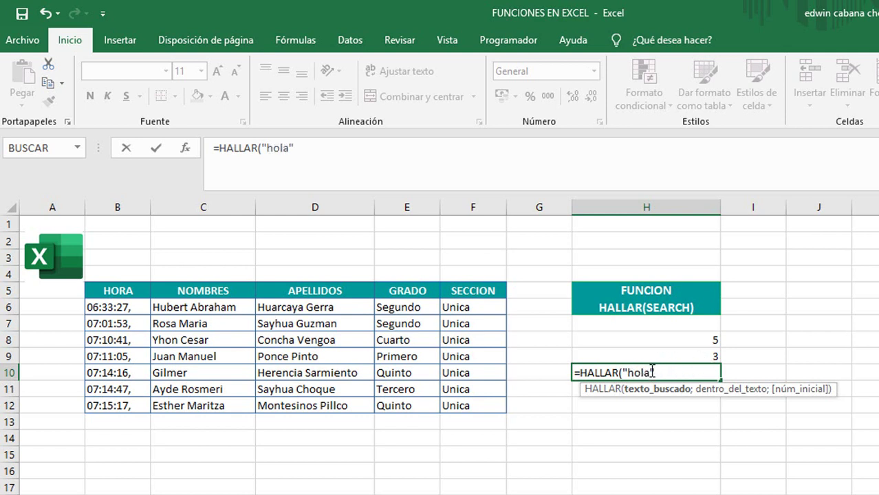
left_click(632, 372)
key("BackSpace")
Complete H10 as =HALLAR("ola";"hola";1) so it returns 2
left_click(652, 373)
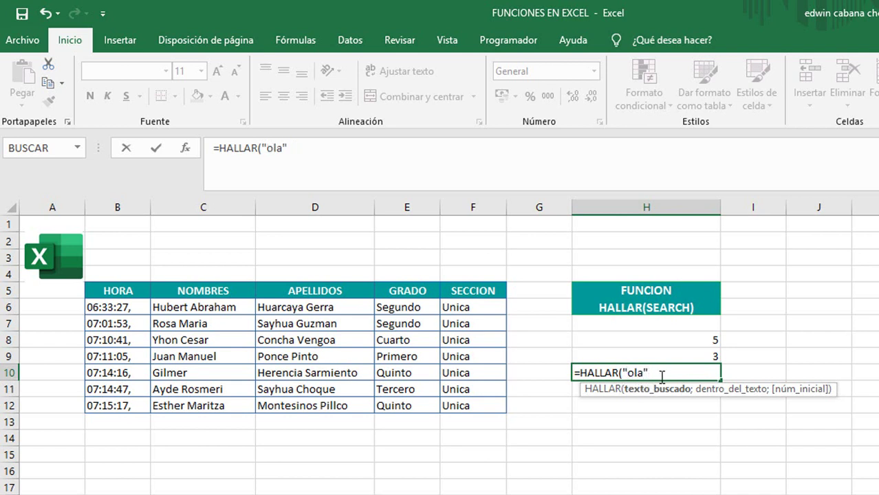
type(";\"")
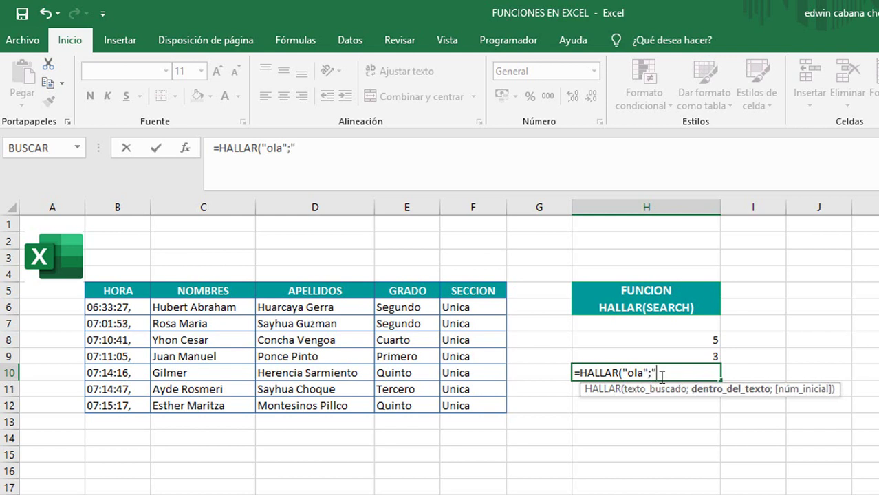
type("hola")
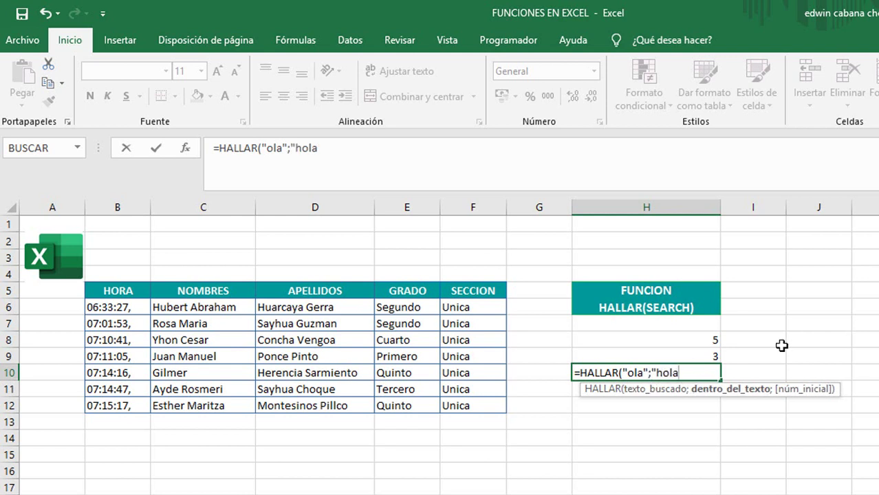
type("\"")
type(";1")
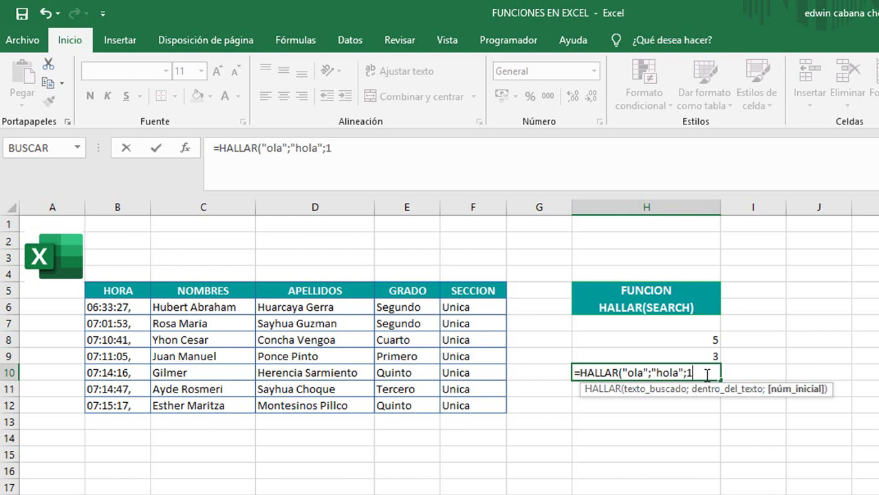
type(")")
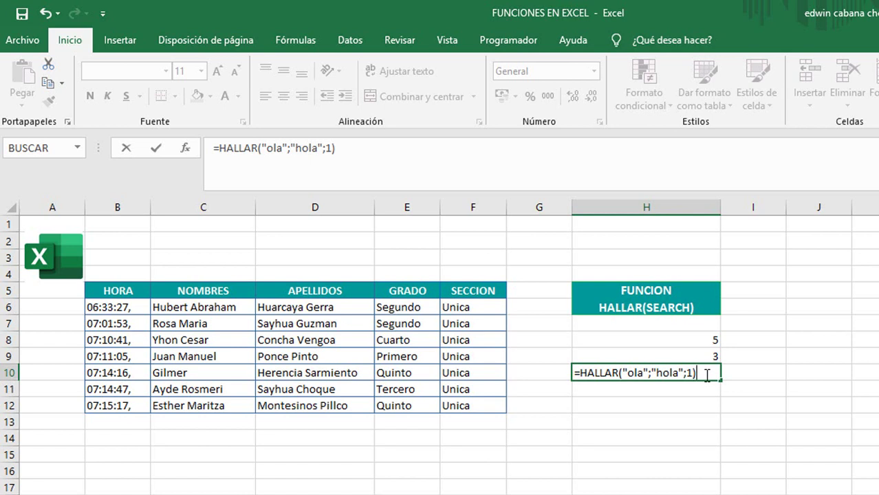
key("Return")
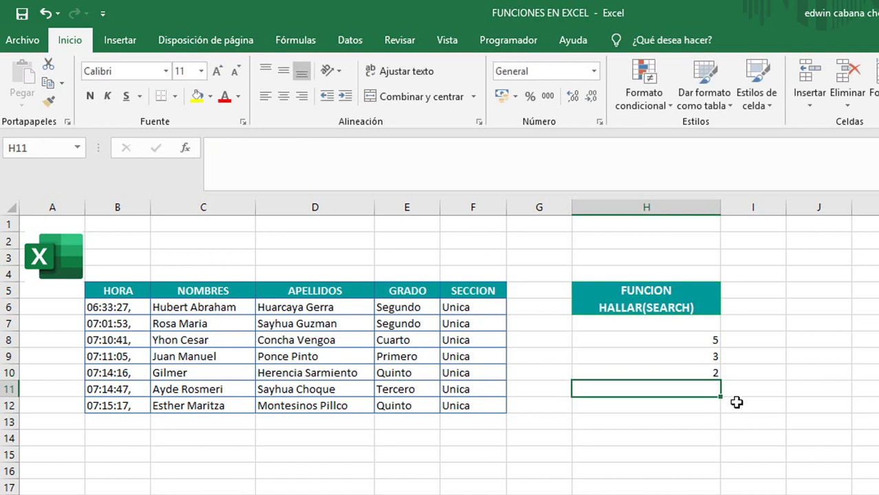